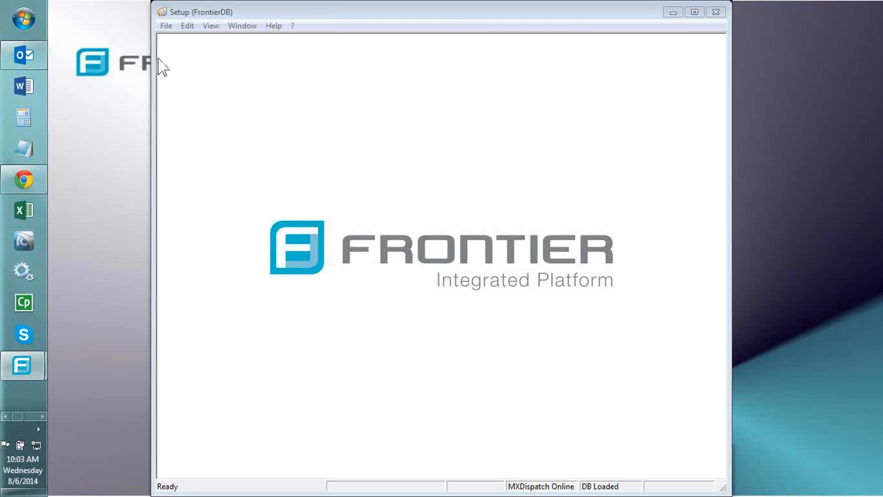
- Open User Security Setup from Edit > System Settings to list the seven user accounts
left_click(188, 26)
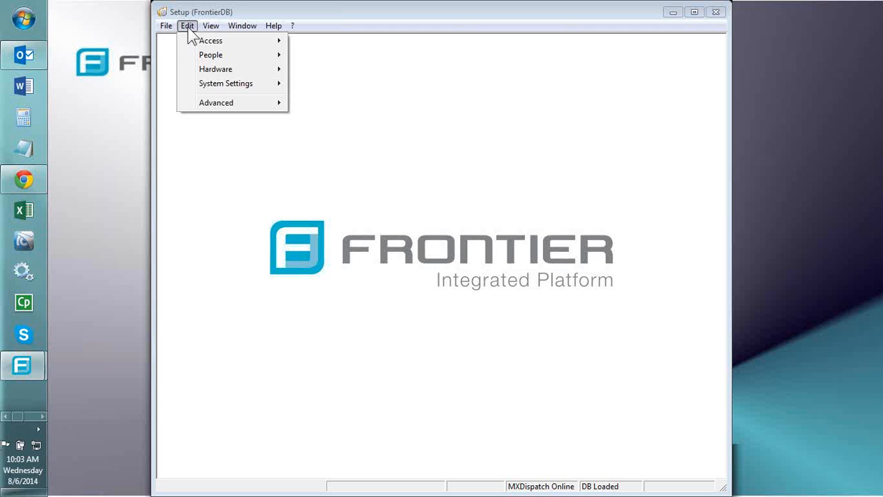
mouse_move(200, 87)
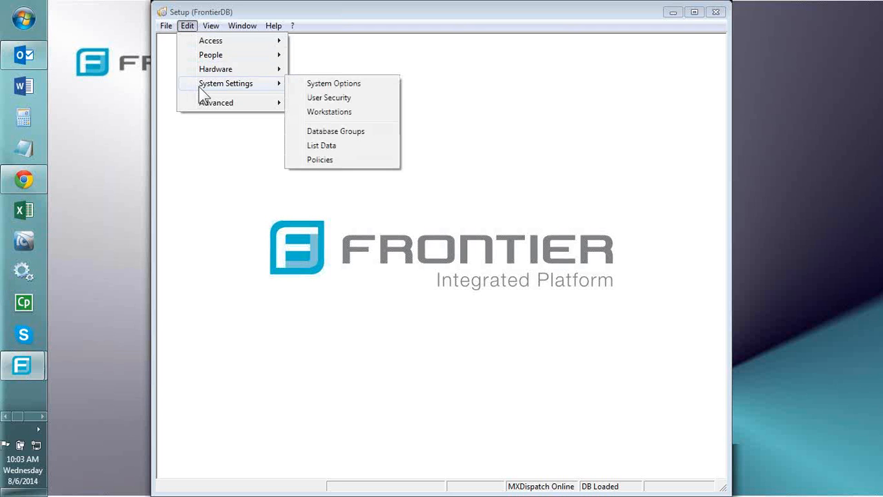
left_click(352, 96)
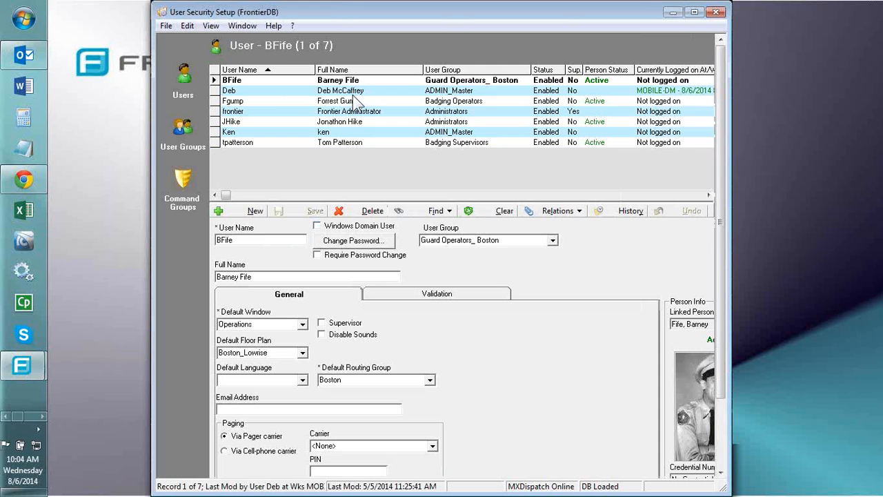
- Switch to the Command Groups list and view its Access Groups permissions
left_click(185, 183)
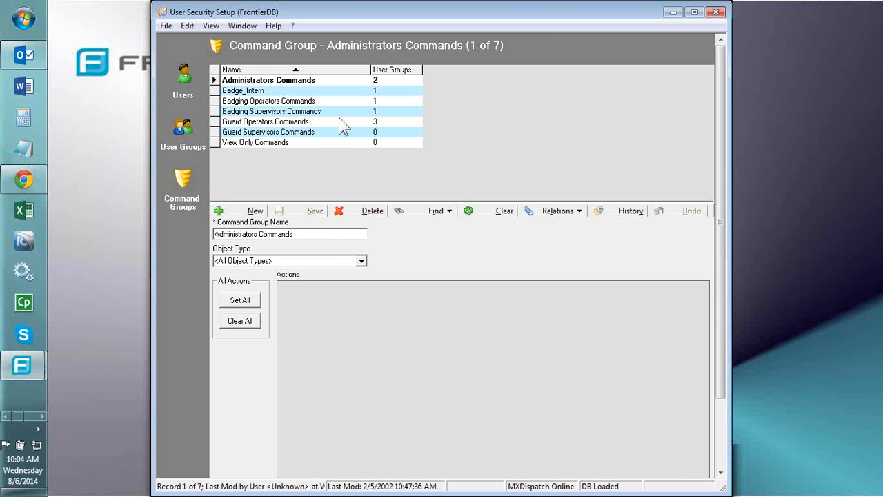
left_click(361, 261)
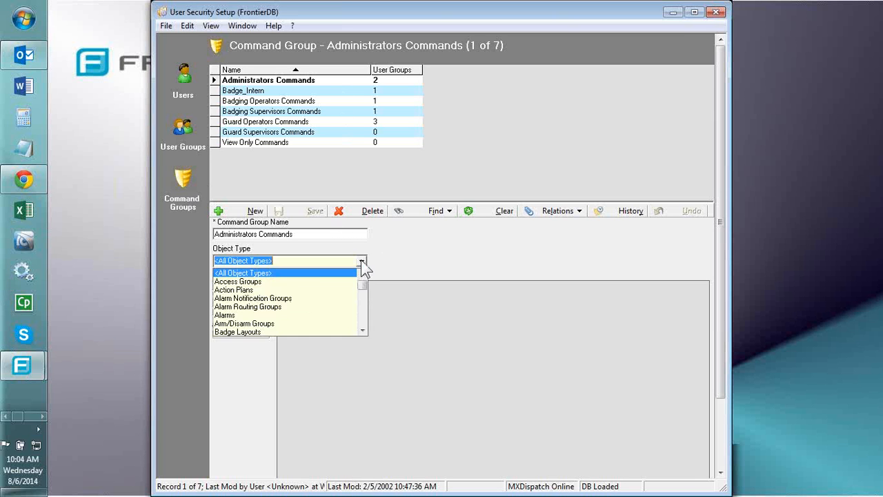
left_click(318, 282)
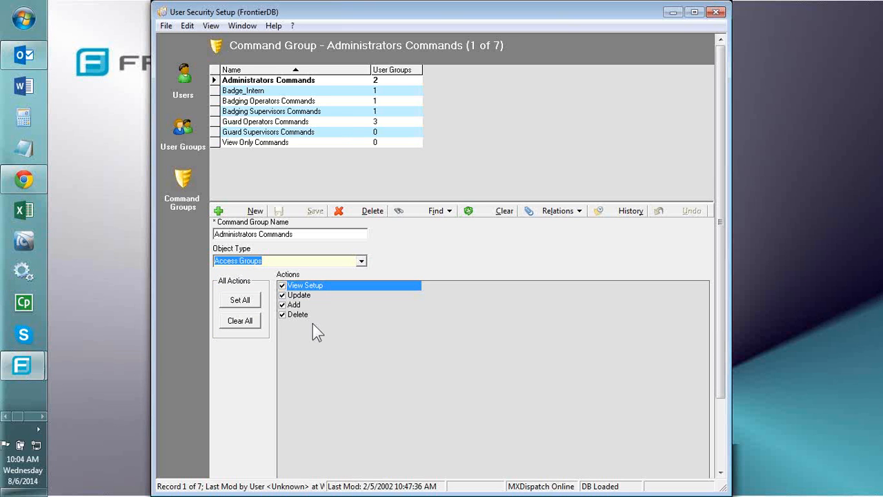
- Show the Action Plans permissions for the Badging Operators Commands group
left_click(360, 261)
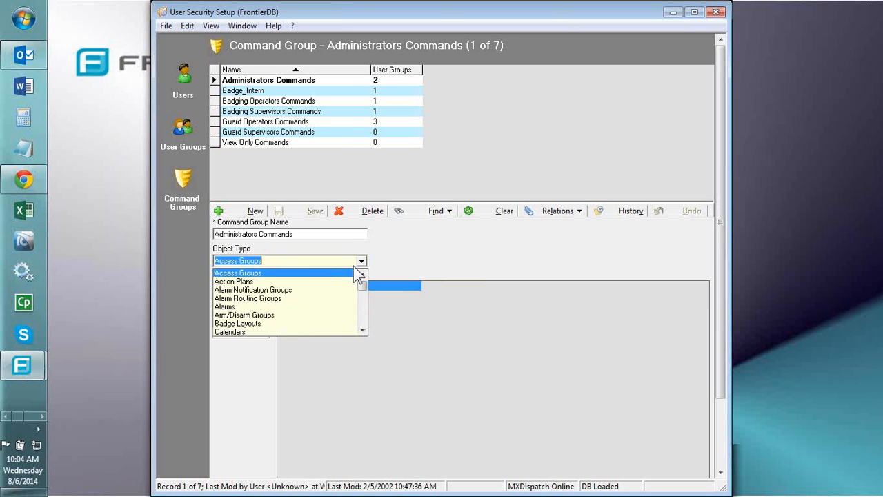
left_click(329, 282)
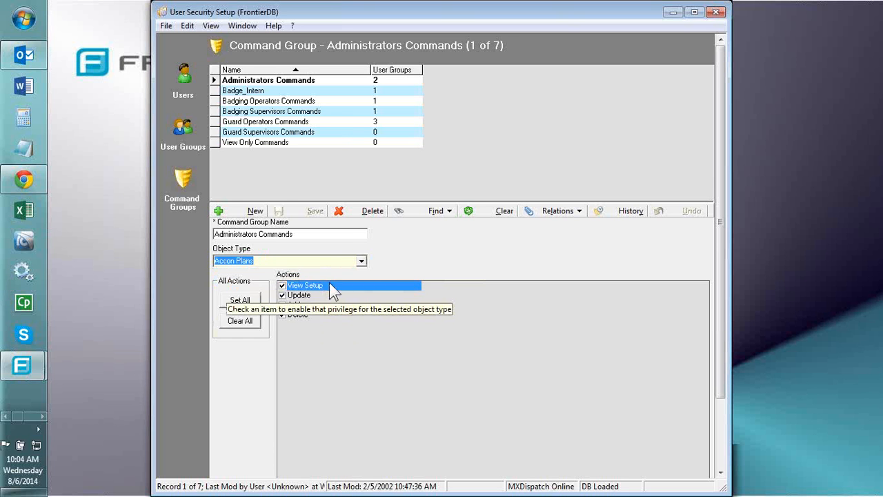
left_click(253, 101)
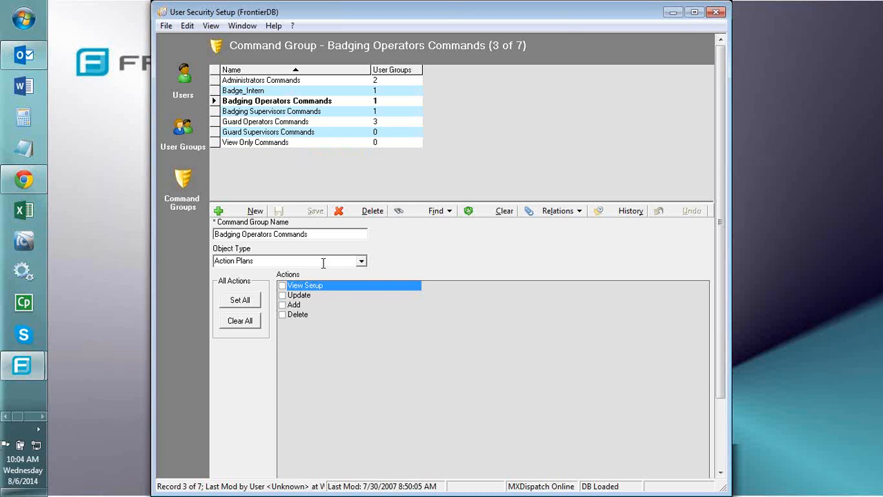
- View Badging Operators Commands' Alarm Notification Groups permissions, then its Credentials actions
left_click(361, 261)
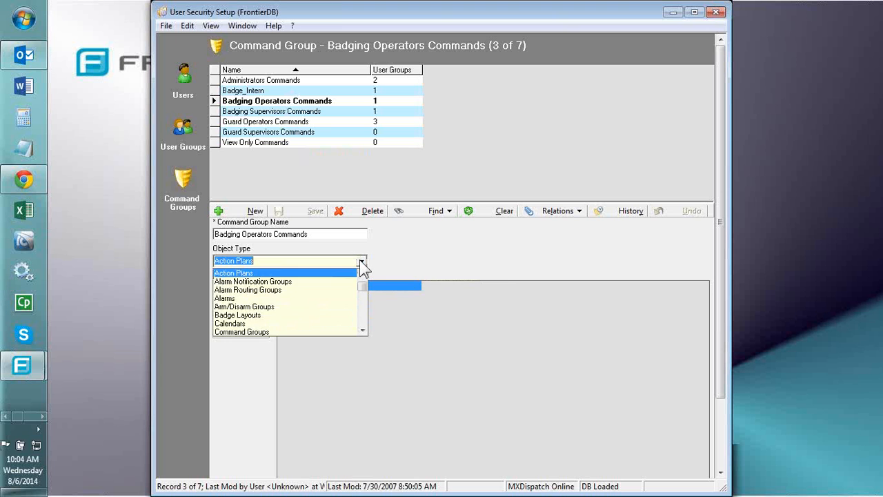
left_click(348, 282)
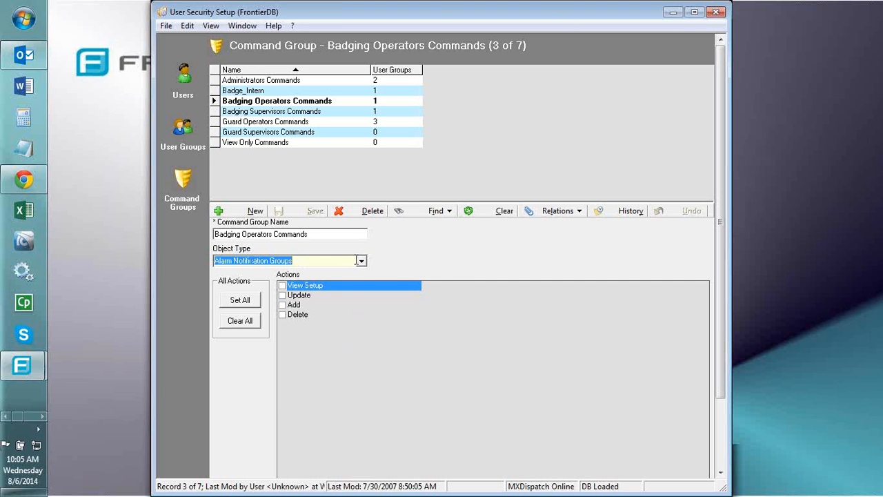
left_click(360, 261)
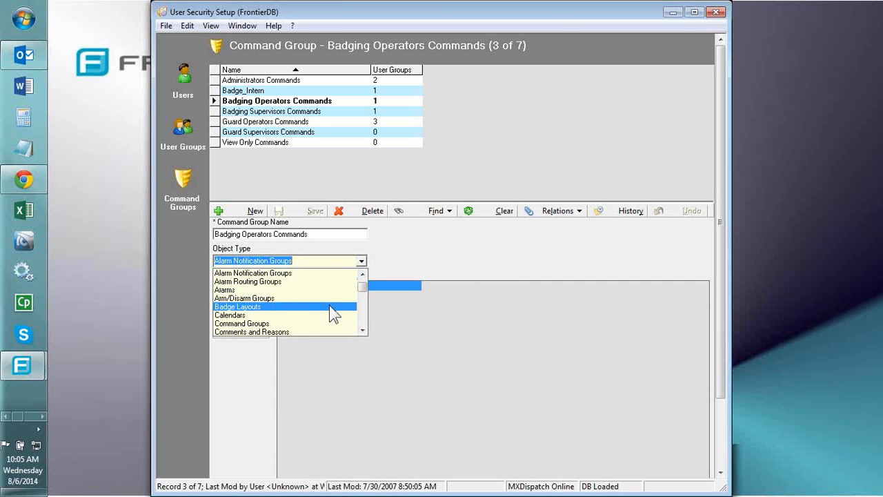
left_click(361, 331)
left_click(361, 330)
left_click(361, 330)
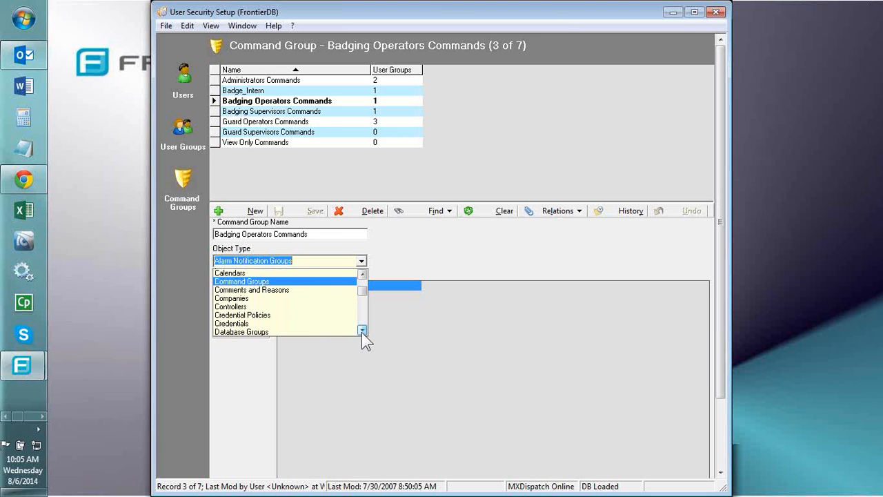
left_click(361, 330)
left_click(361, 331)
left_click(361, 330)
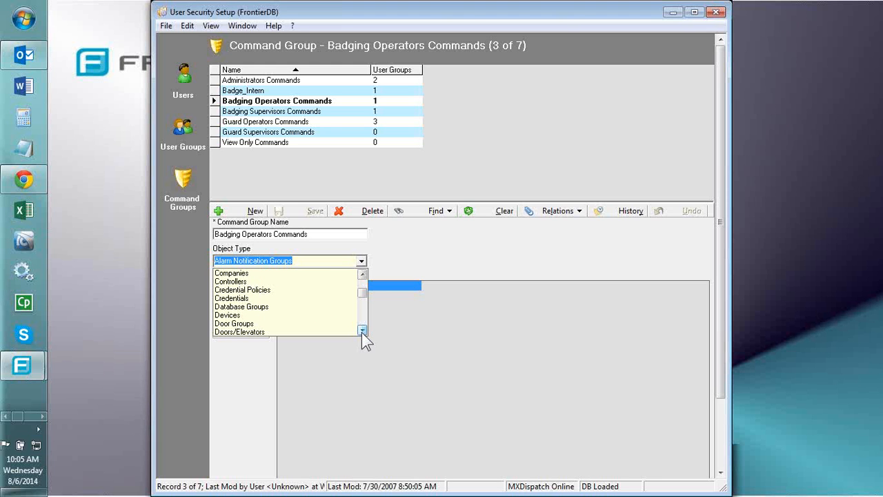
left_click(325, 298)
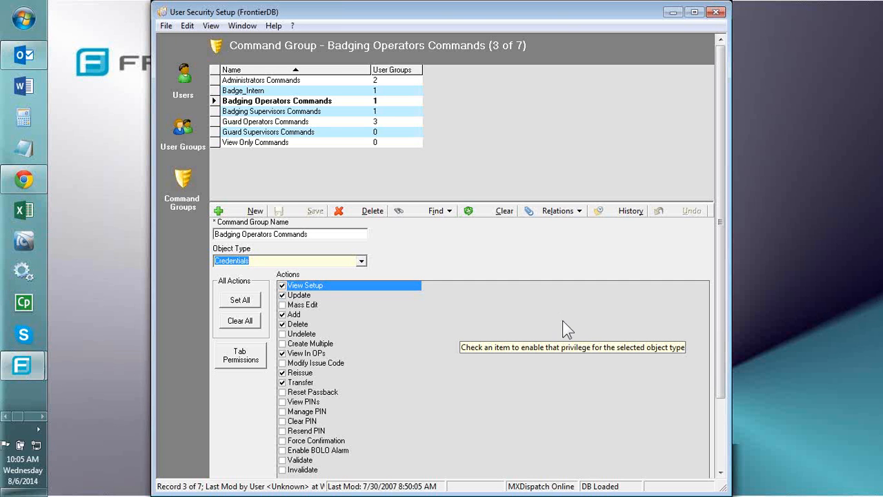
left_click(360, 260)
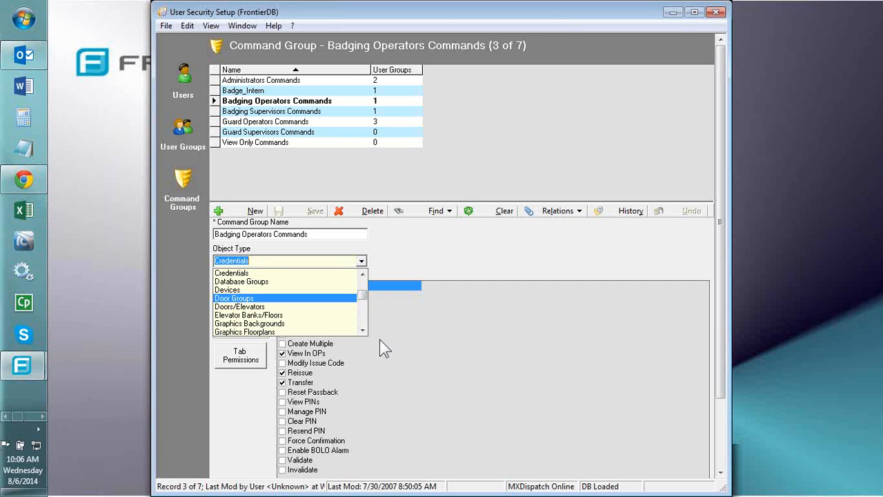
left_click(423, 337)
left_click(246, 356)
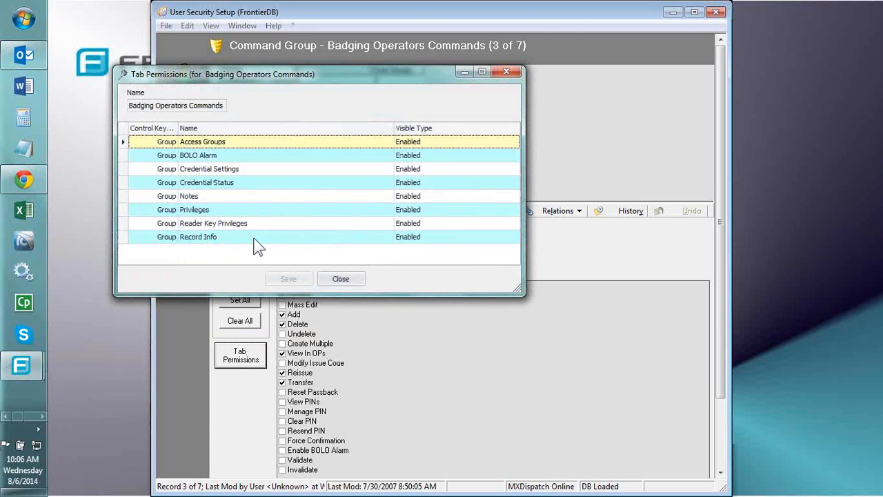
left_click(506, 73)
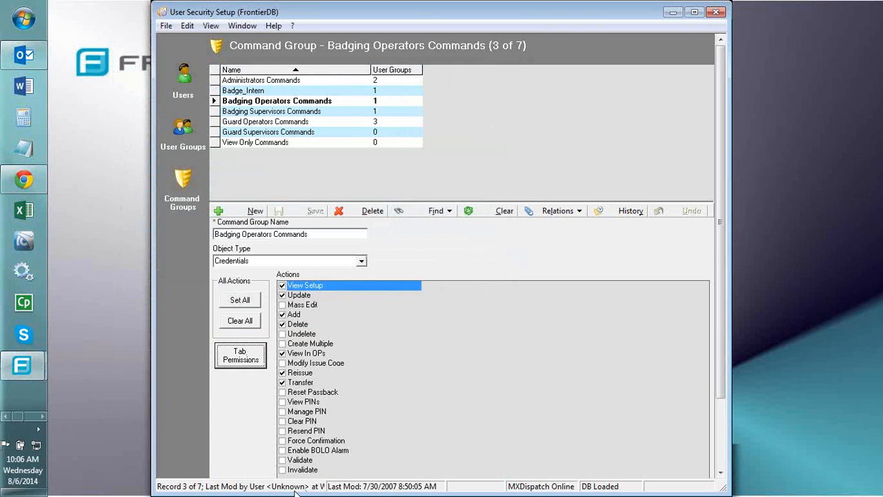
left_click(361, 261)
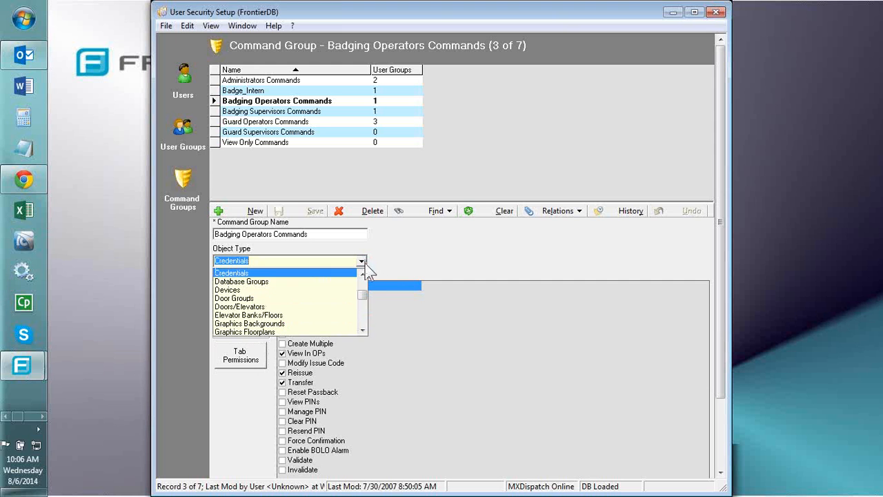
- Show Badging Operators Commands' Reports permissions, then its Reports - View per Report checklist
left_click(363, 330)
left_click(363, 330)
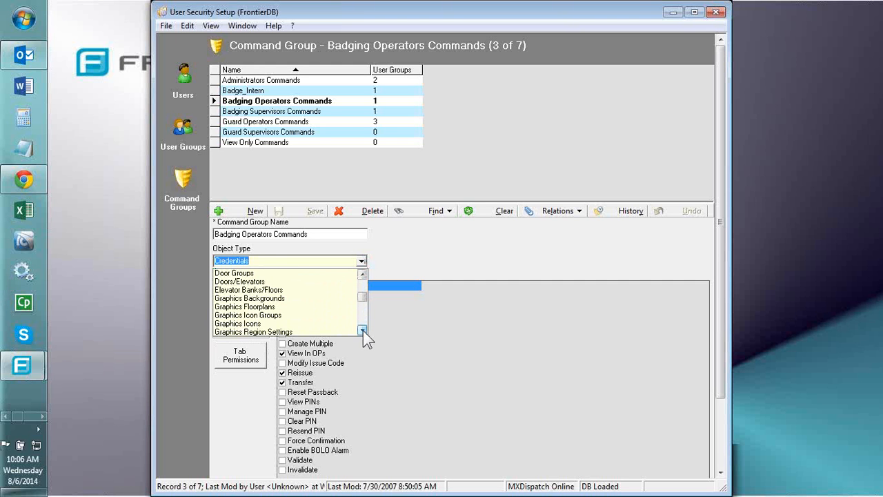
left_click(363, 331)
left_click(363, 330)
left_click(363, 331)
left_click(363, 330)
left_click(362, 330)
left_click(363, 330)
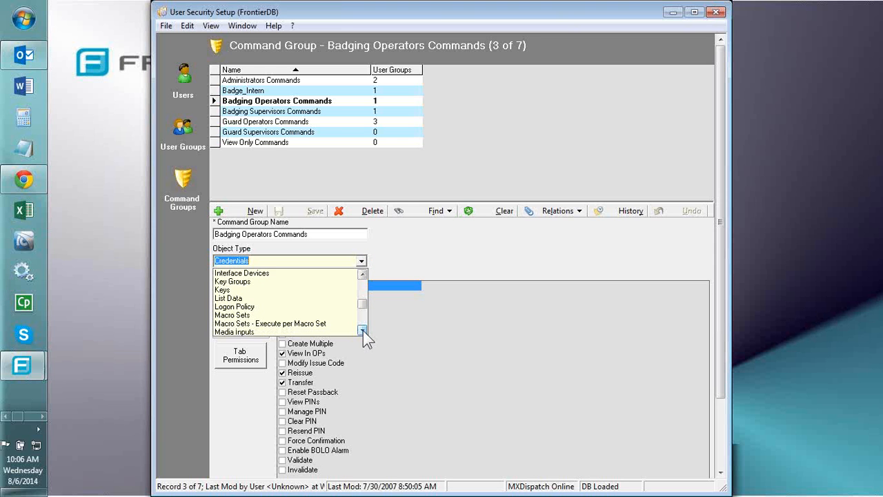
left_click(363, 330)
left_click(363, 330)
left_click(362, 331)
left_click(363, 331)
left_click(363, 330)
left_click(363, 330)
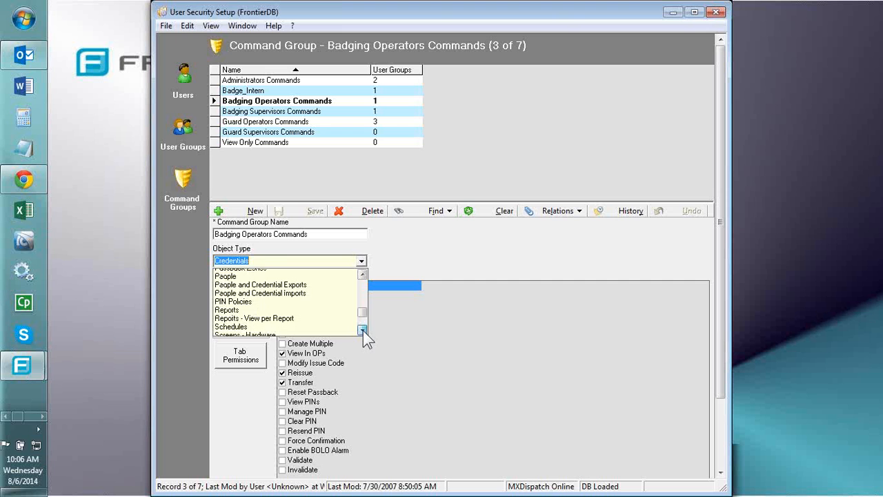
left_click(250, 308)
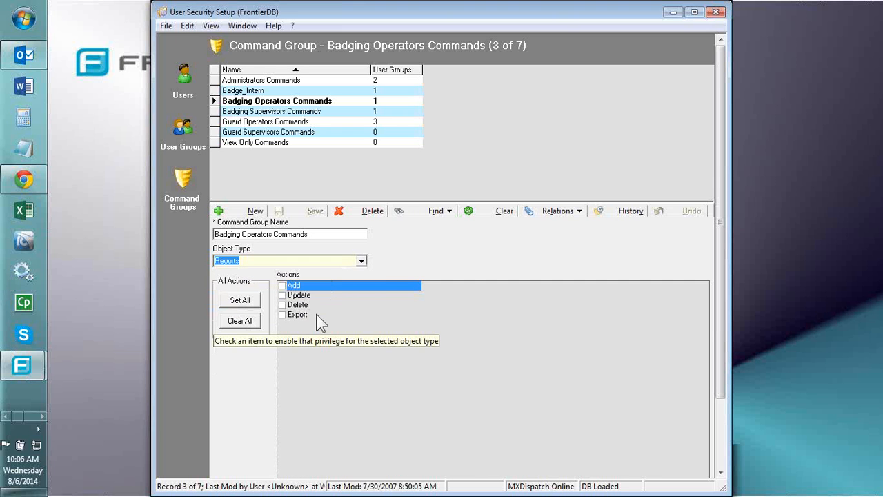
left_click(360, 262)
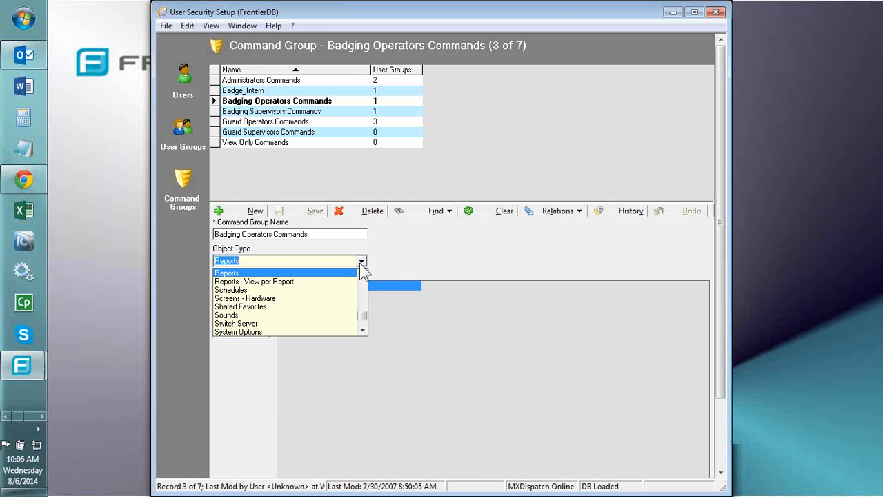
left_click(334, 282)
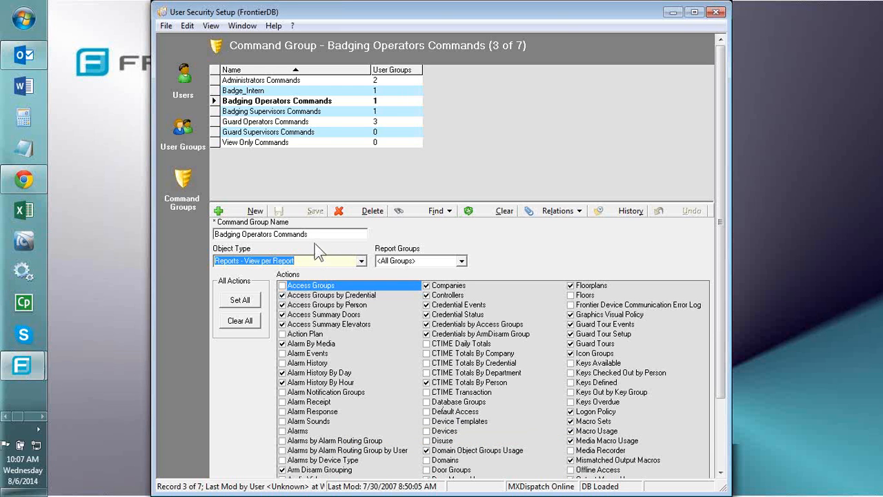
- Select the Badge_Intern command group and view its Window Types permissions
left_click(275, 90)
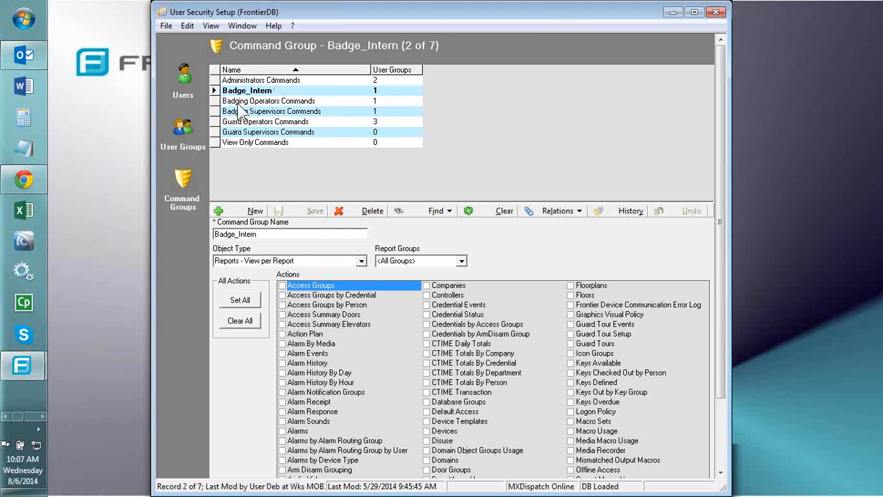
left_click(361, 262)
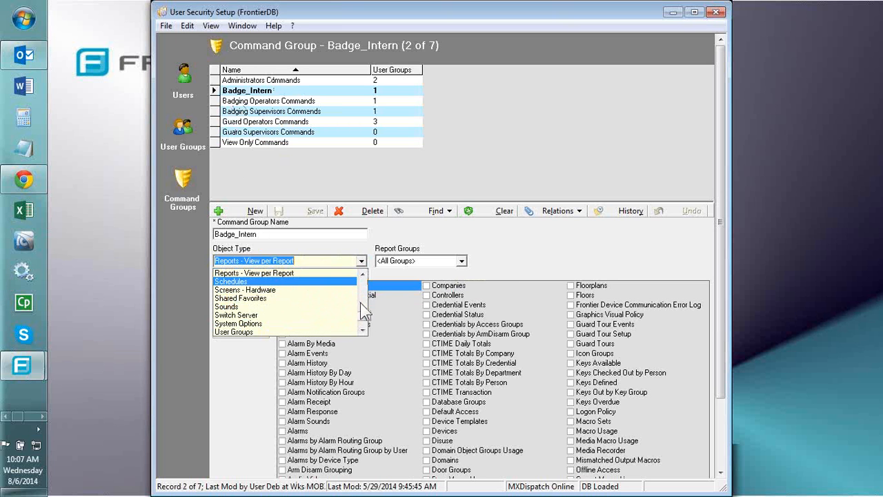
left_click(362, 331)
left_click(361, 331)
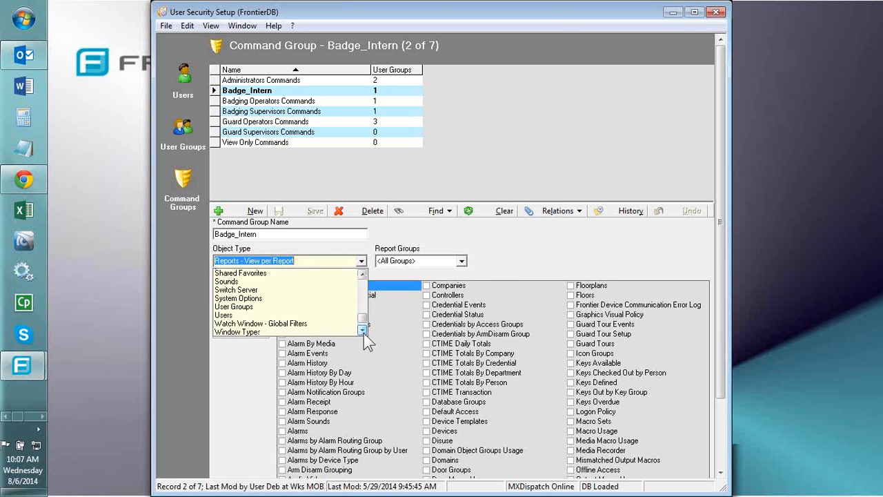
left_click(361, 331)
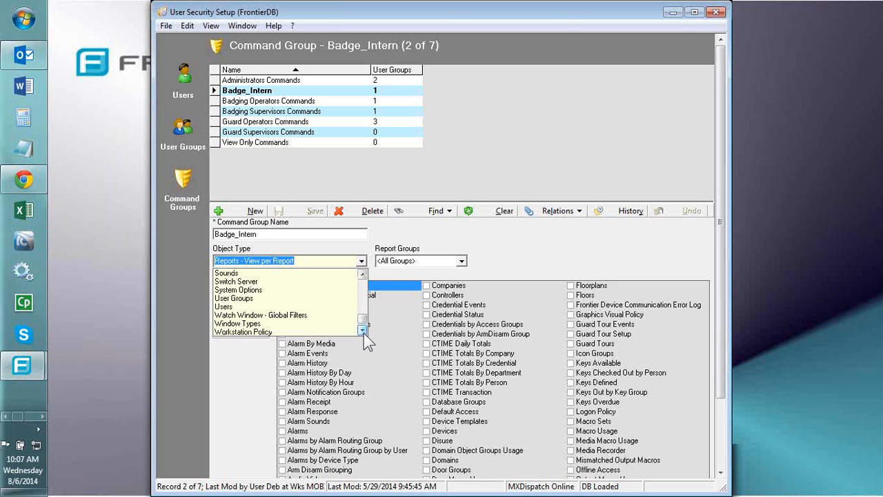
left_click(258, 323)
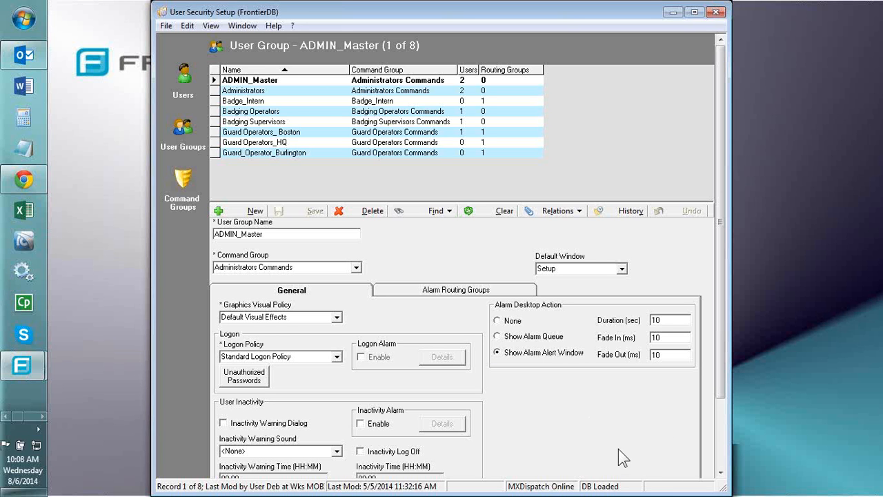
- Check the user group's Burlington alarm routing group assignment, then return to the Users list
left_click(469, 293)
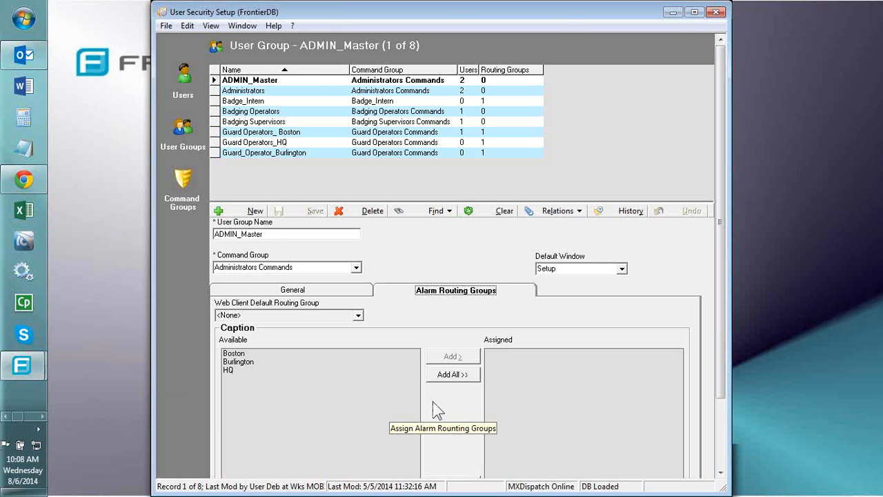
left_click(236, 362)
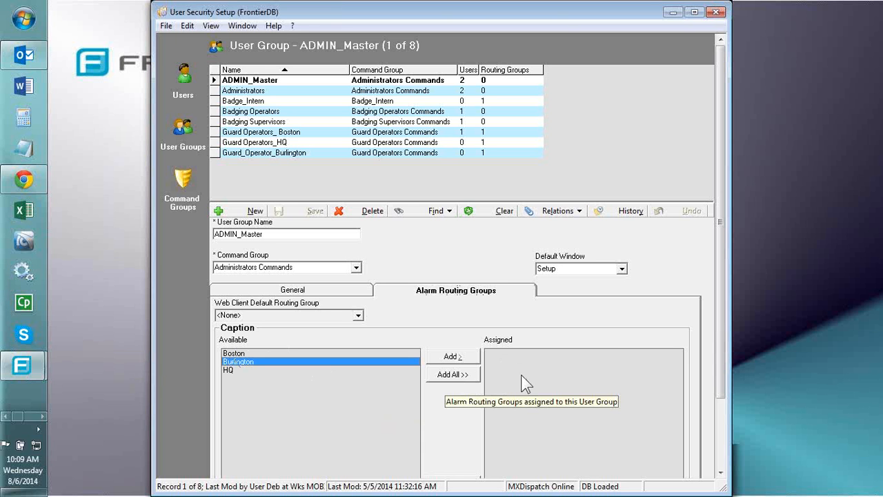
left_click(186, 89)
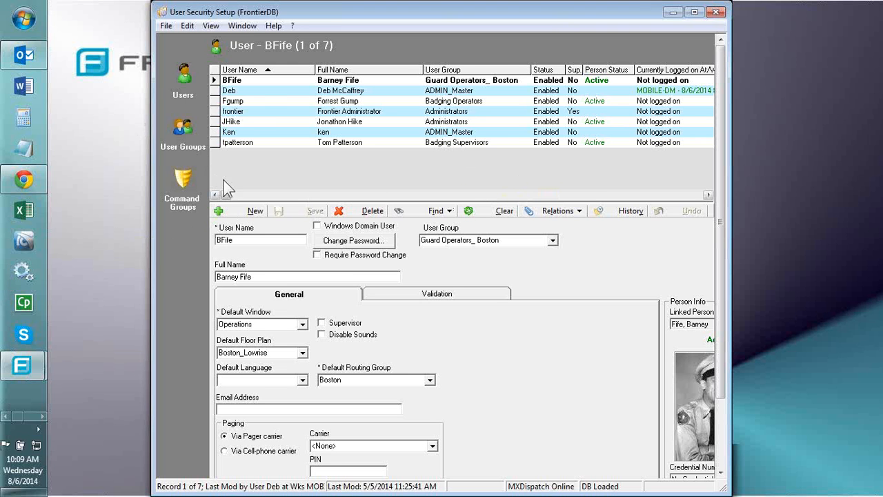
- Select the third-row badging operator and jump to its Badging Operators user group
left_click(240, 102)
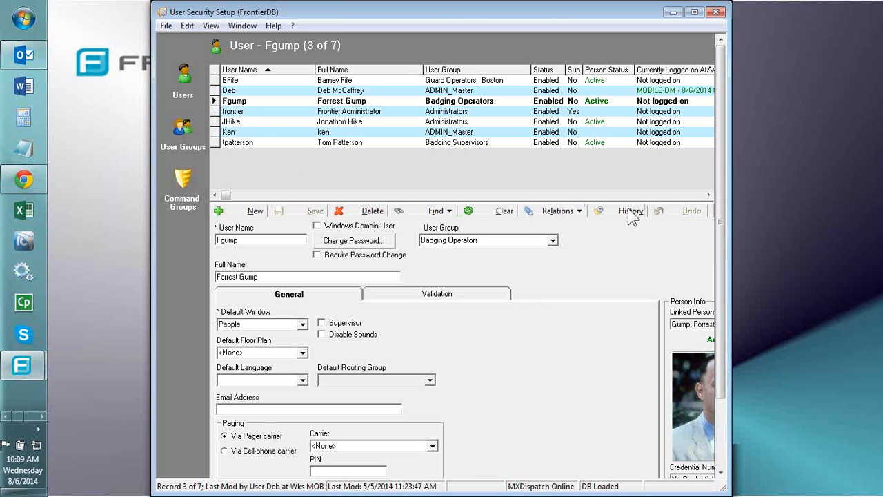
left_click(580, 212)
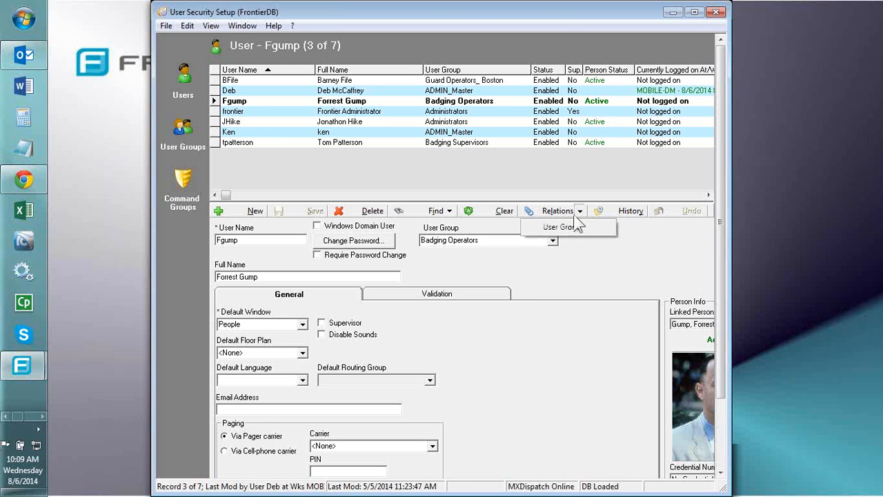
left_click(541, 228)
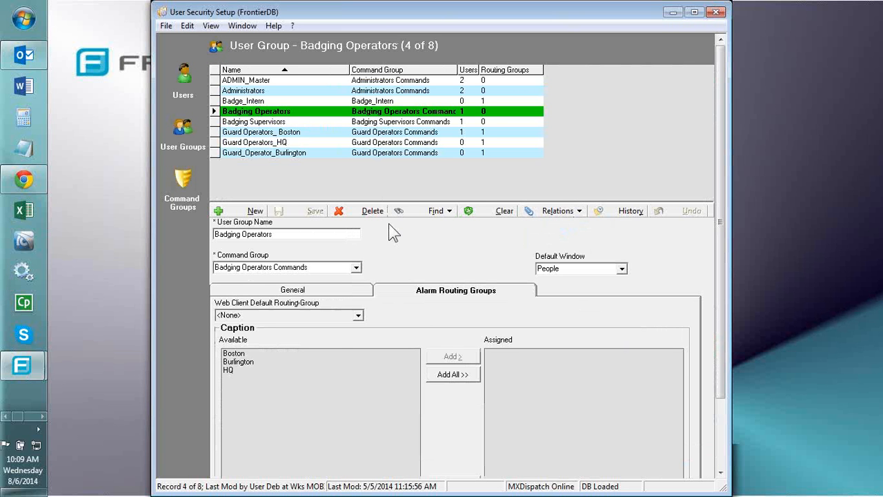
- Check the group's General logon settings, then jump to its Badging Operators Commands command group
left_click(308, 293)
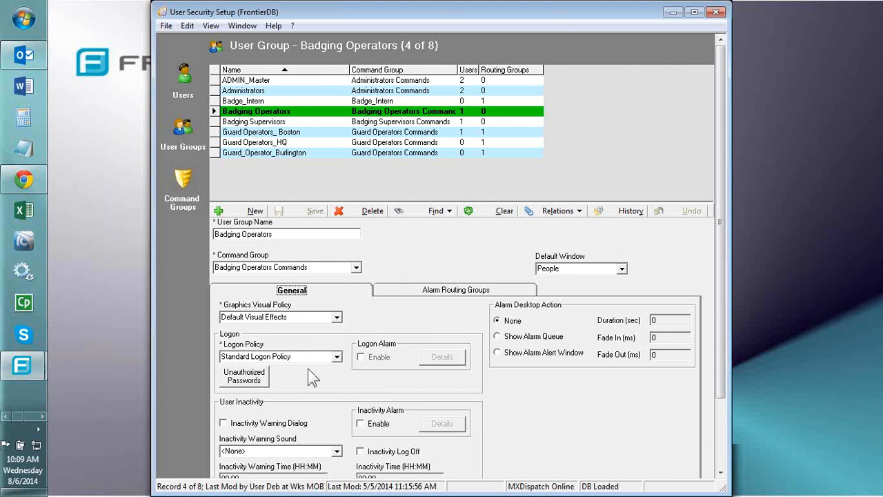
left_click(579, 210)
left_click(573, 242)
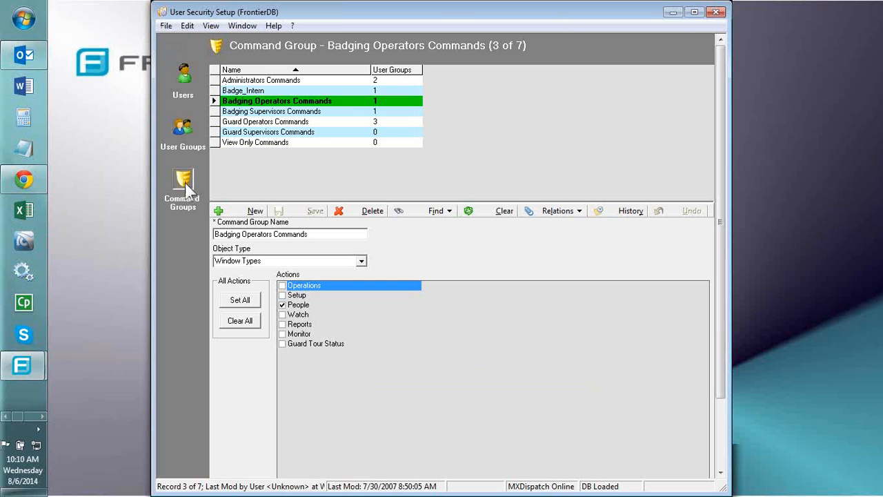
- Show Guard Supervisors Commands' allowed windows: Operations, Setup, People, Watch and Guard Tour Status
left_click(184, 137)
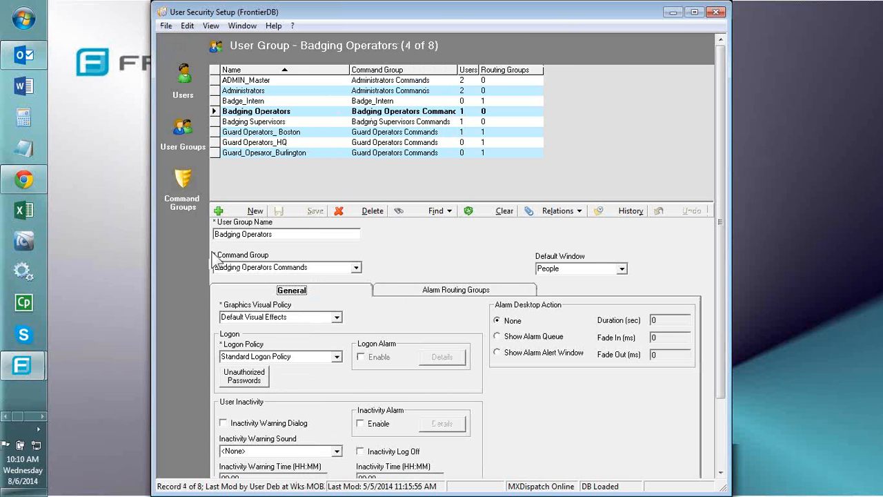
left_click(185, 185)
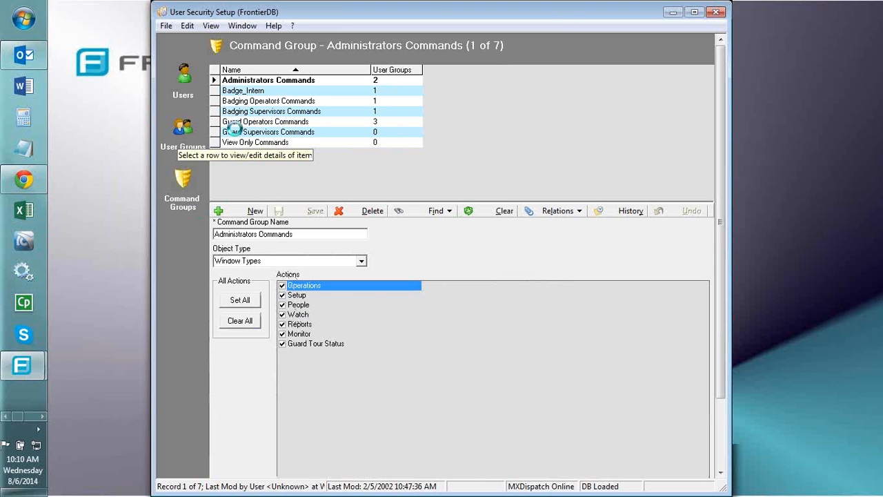
left_click(238, 132)
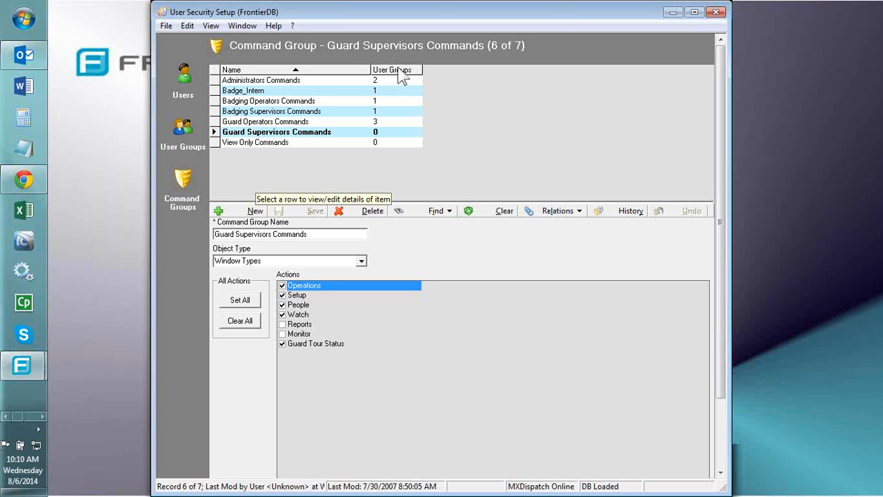
left_click(190, 26)
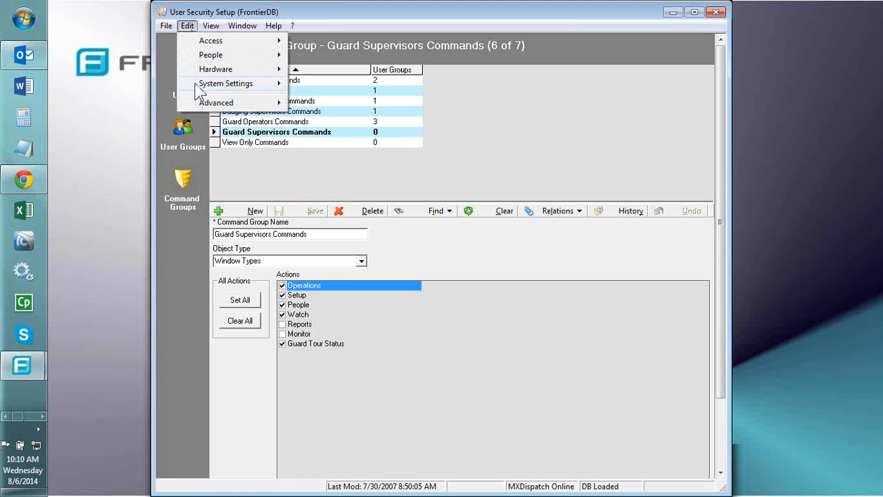
- Open Workstation Options and keep the Command Group Restriction at <none>
mouse_move(200, 86)
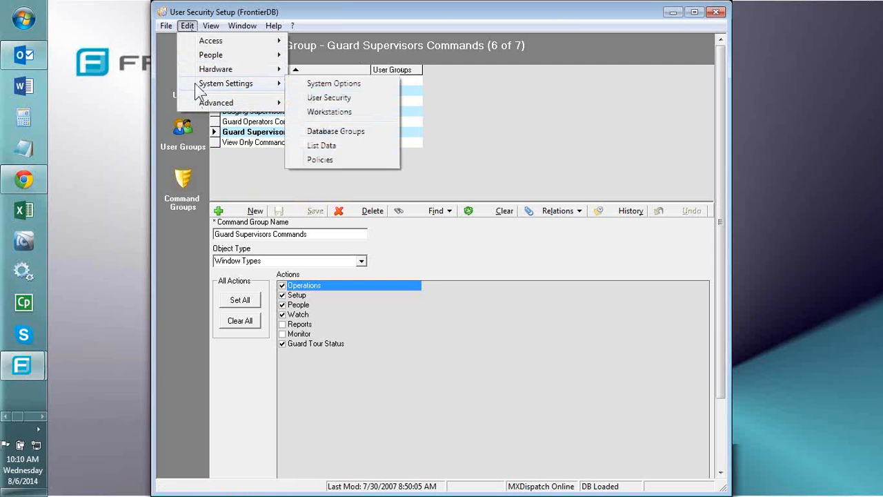
left_click(330, 118)
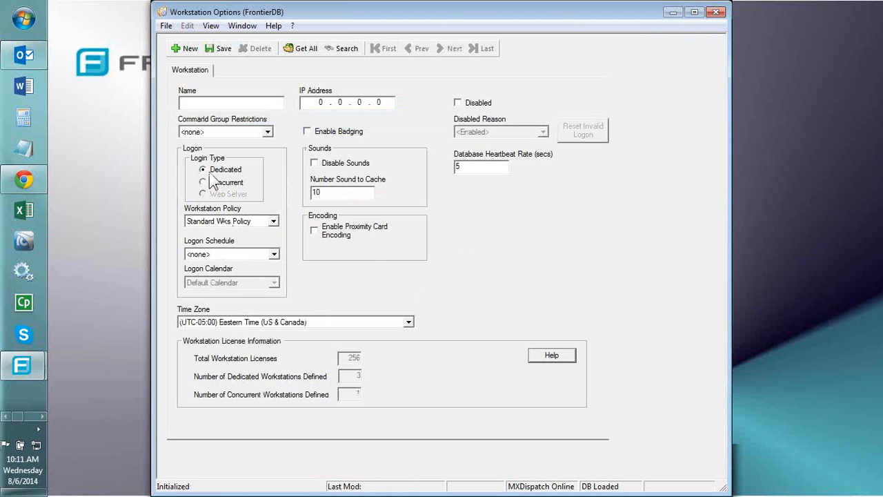
left_click(266, 135)
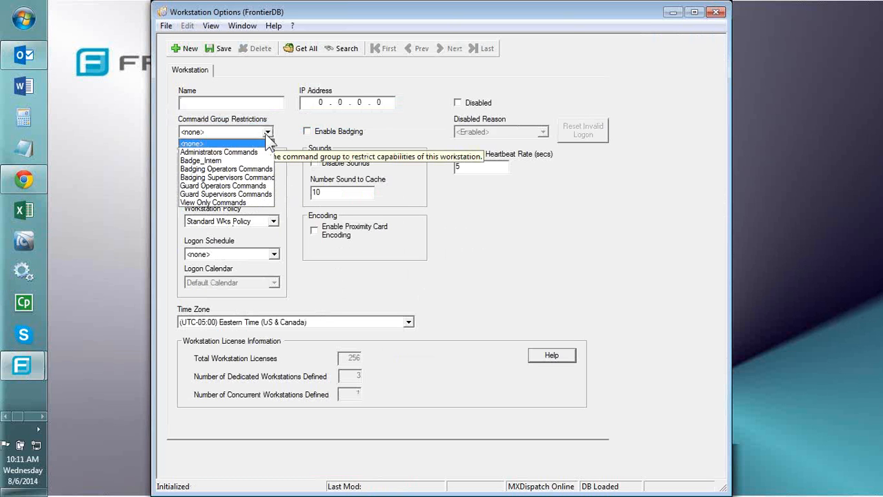
left_click(513, 221)
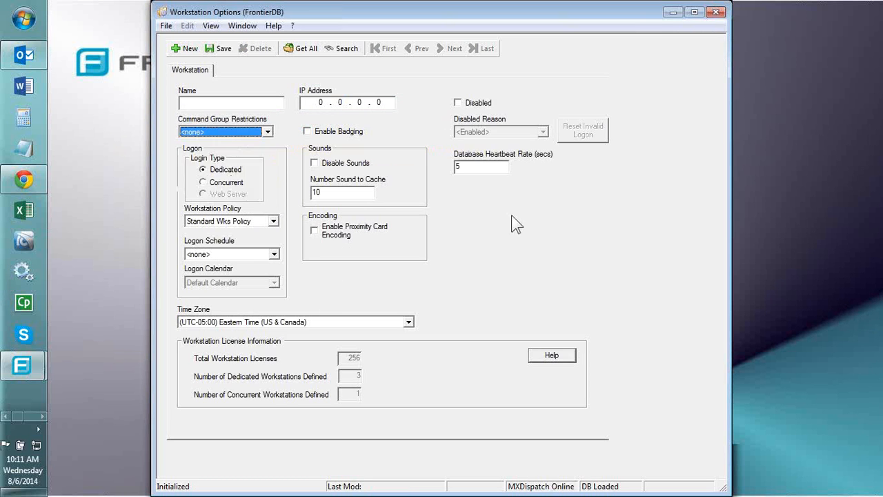
left_click(243, 26)
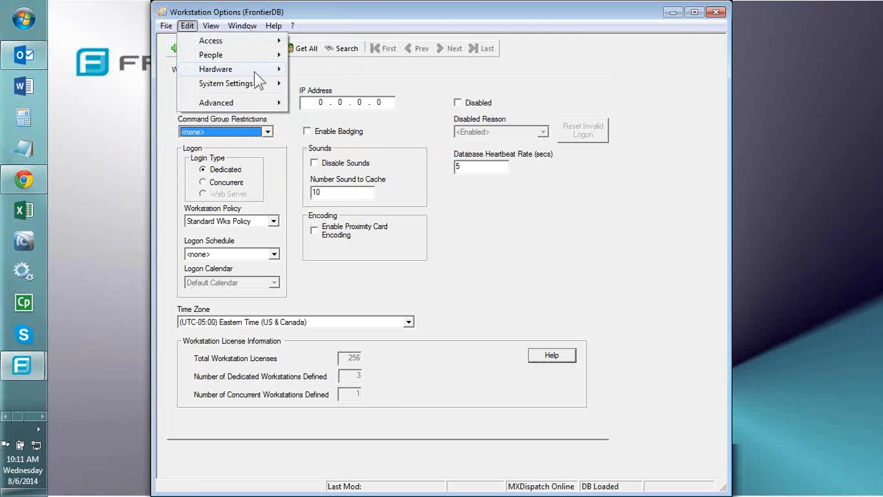
- Switch user to the badging operator account by entering its user name and password
left_click(539, 268)
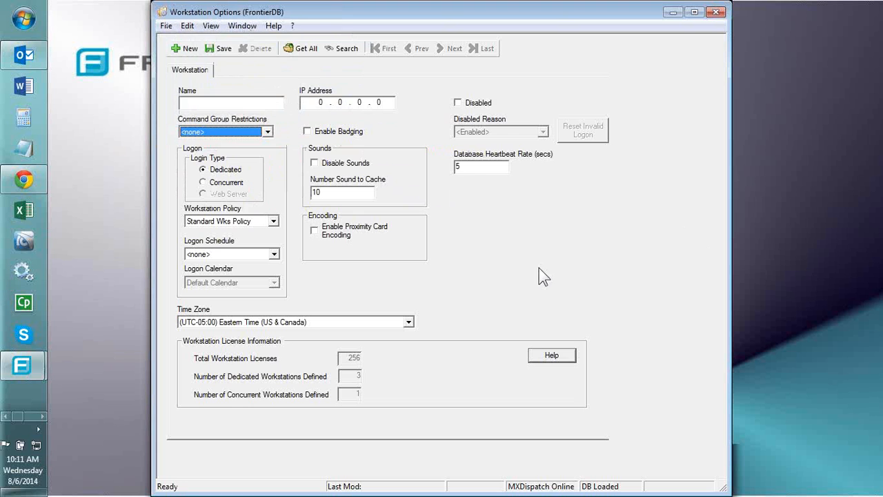
left_click(166, 27)
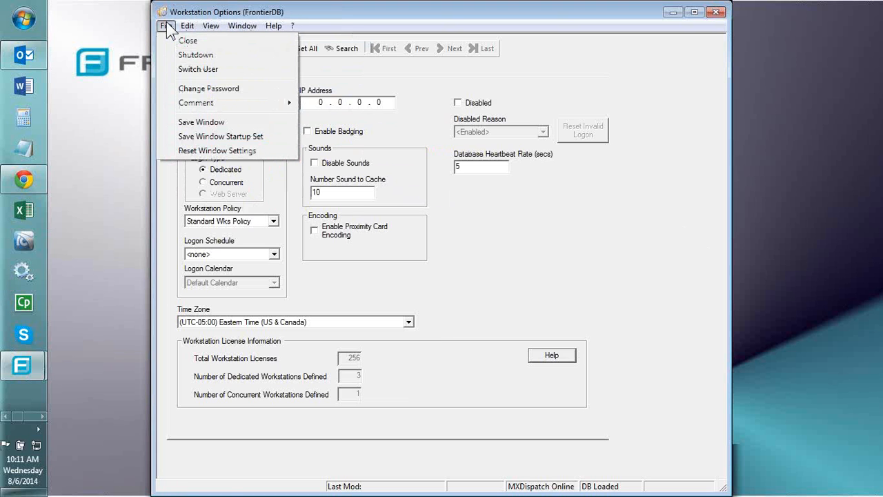
left_click(402, 201)
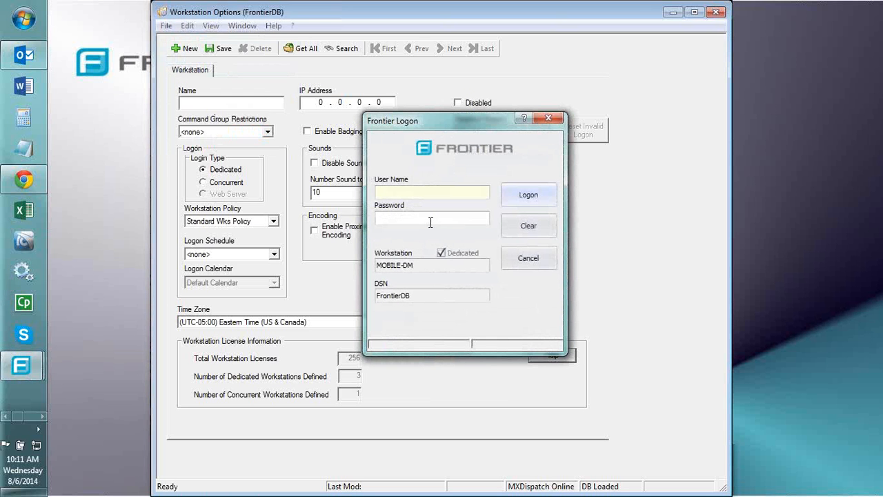
type("fgump")
key("Tab")
type("*****")
left_click(529, 194)
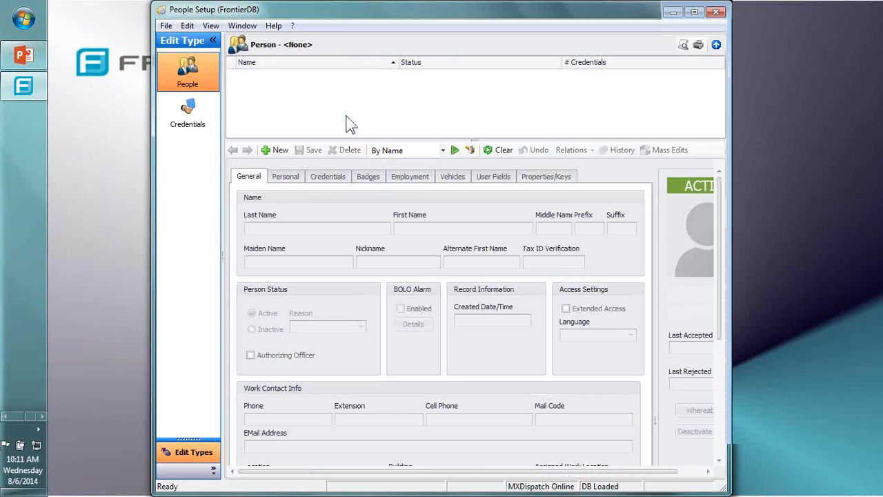
left_click(248, 28)
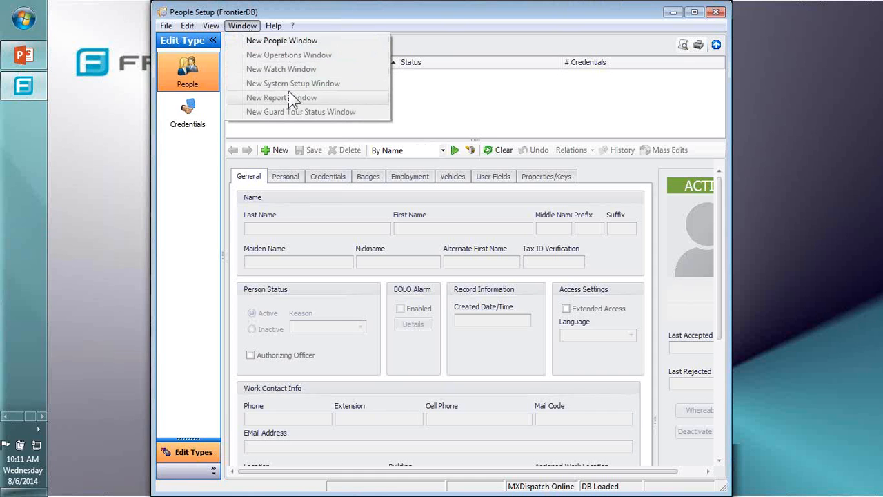
left_click(187, 26)
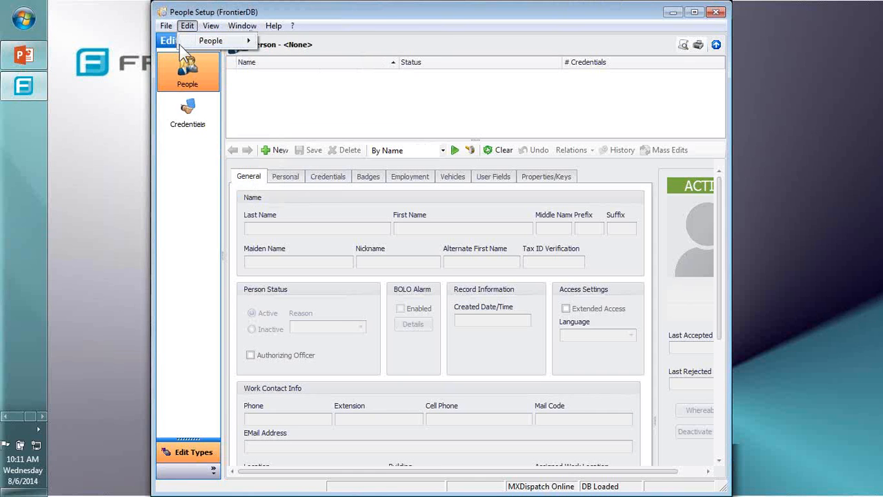
mouse_move(198, 40)
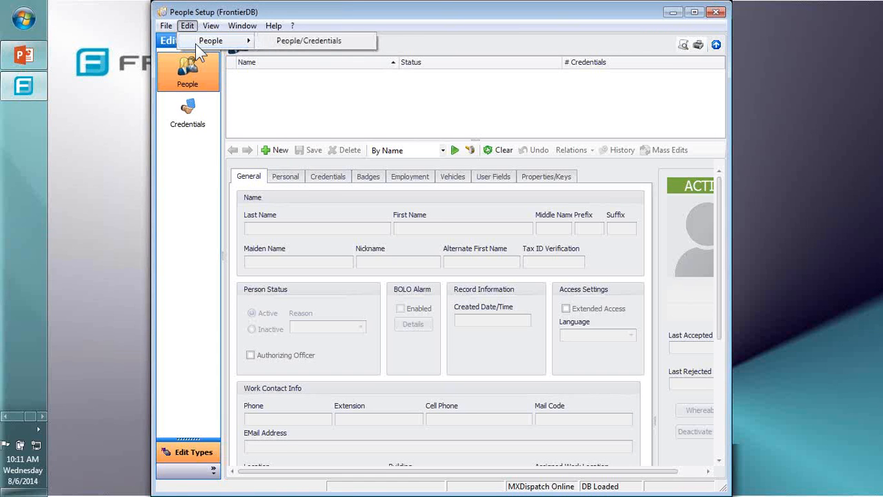
left_click(8, 417)
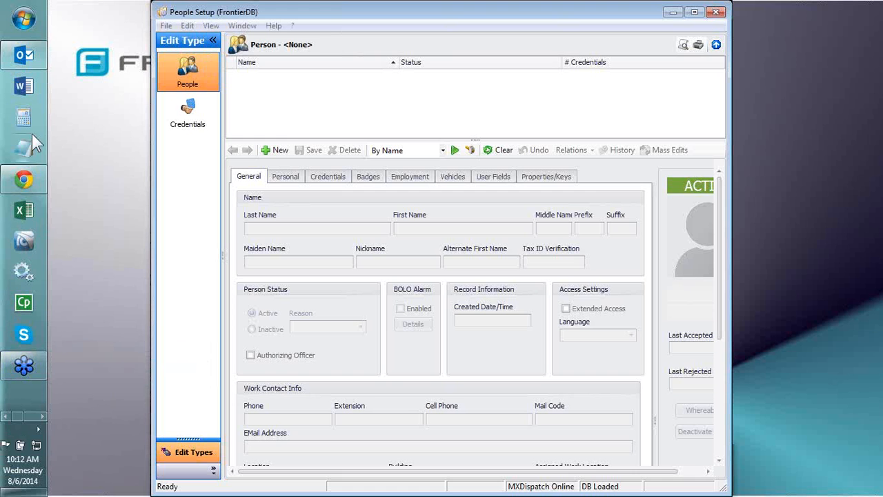
left_click(26, 193)
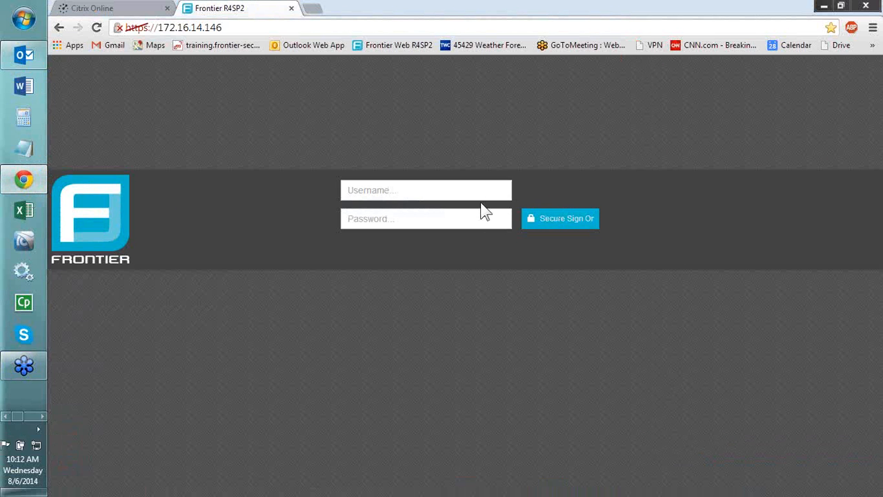
- Sign in to the web client with the admin user name and password, then sign out
left_click(449, 197)
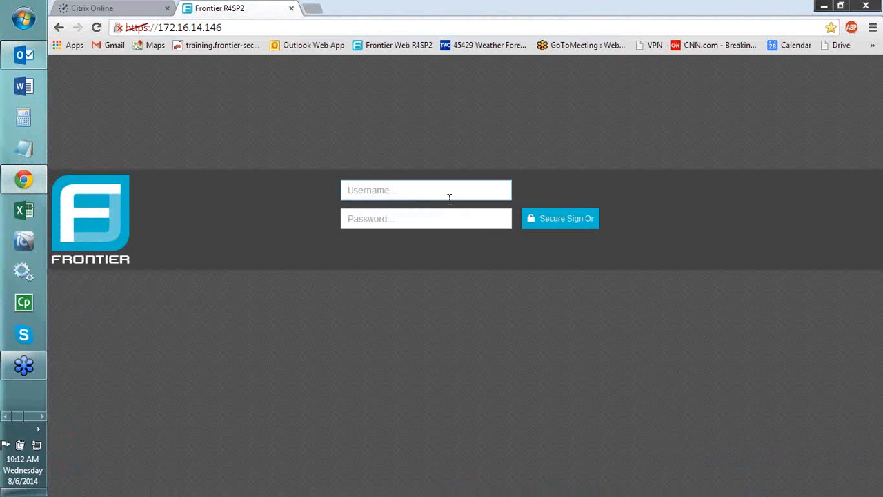
type("Deb")
key("Tab")
type("***")
key("Return")
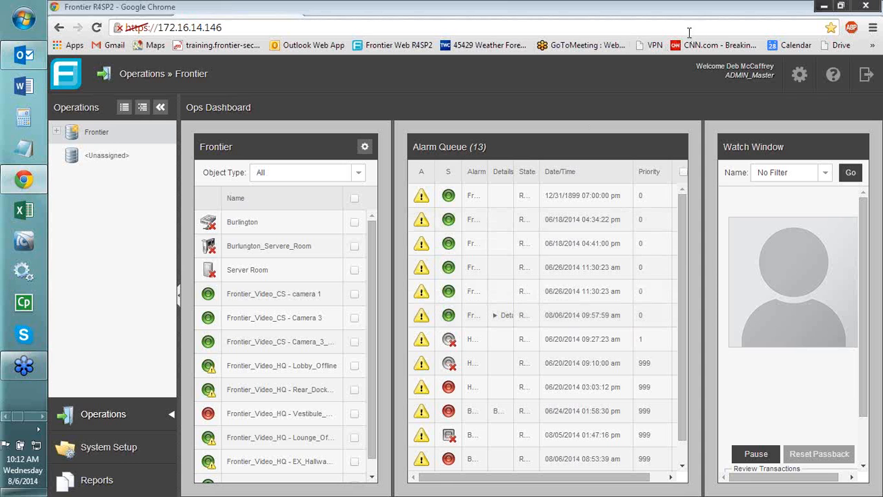
left_click(862, 75)
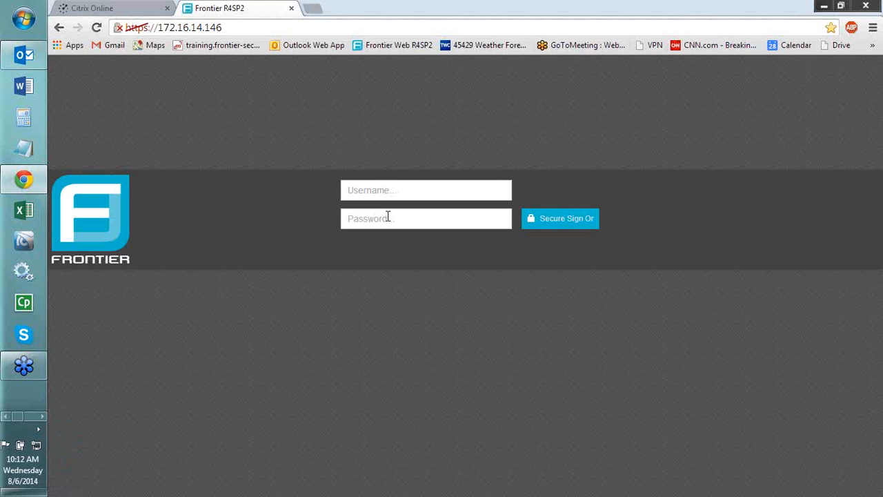
- Sign in to the web client with the Boston guard operator's user name and password
left_click(371, 188)
type("B")
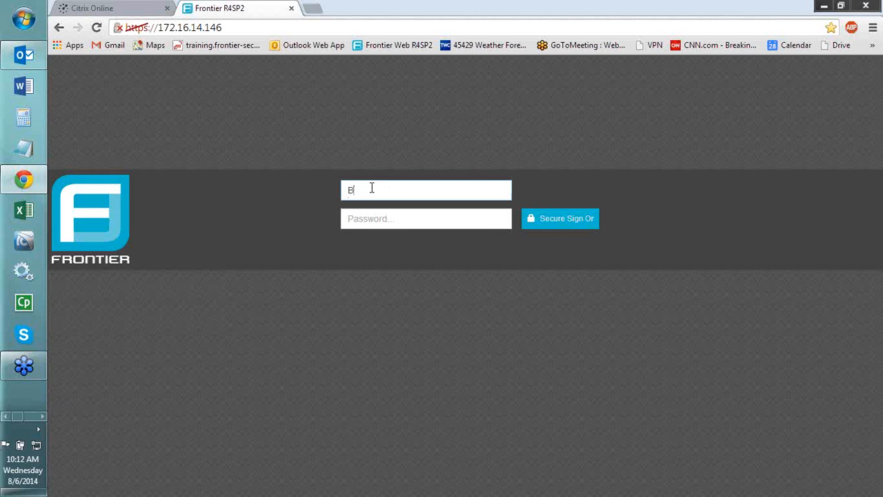
type("m")
type("ife")
key("Tab")
type("••••")
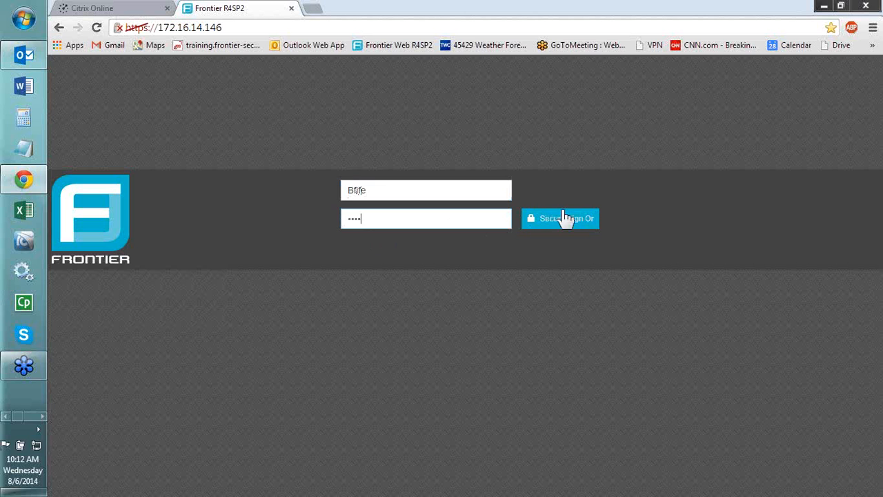
left_click(568, 221)
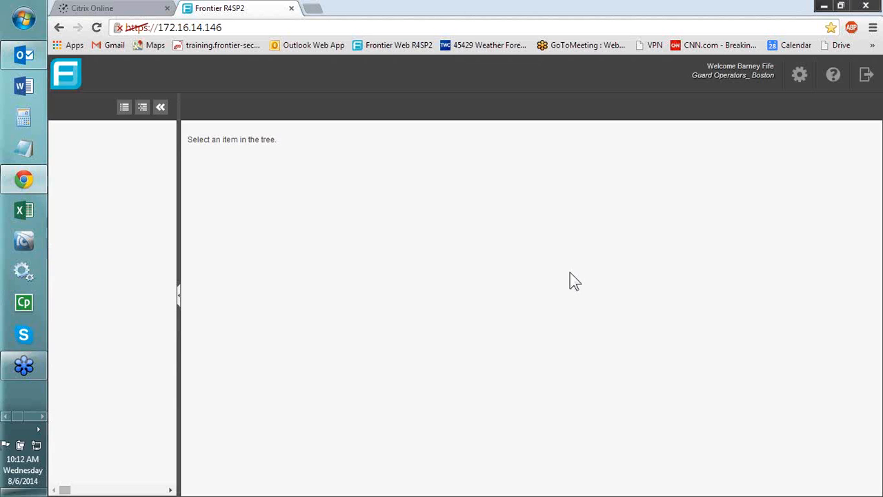